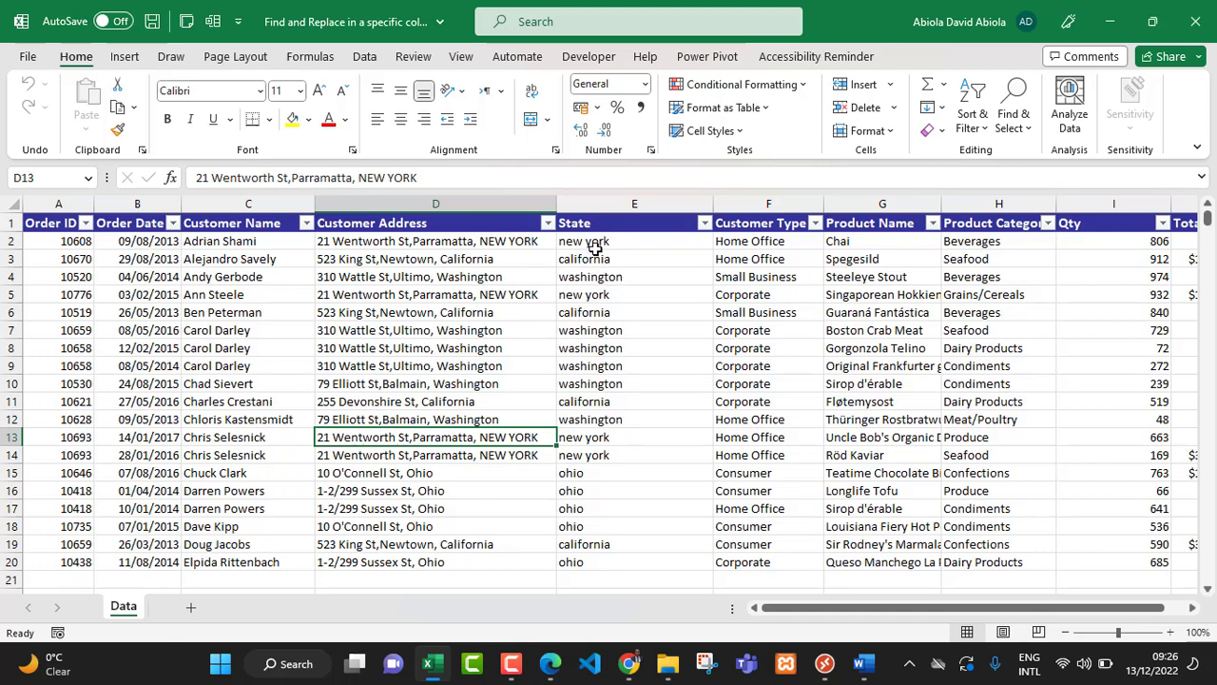
# After checking cell E2, enter 'new york' as Find what and 'New York' as Replace with.
pyautogui.click(591, 243)
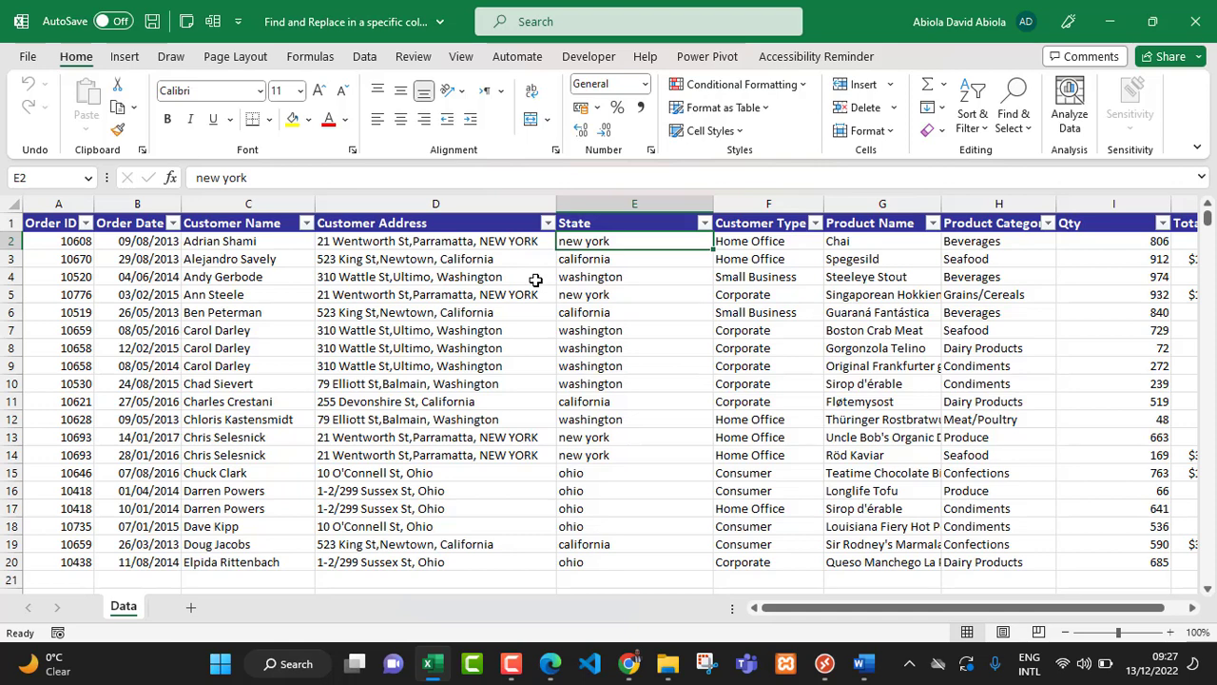
pyautogui.hotkey('ctrl', 'h')
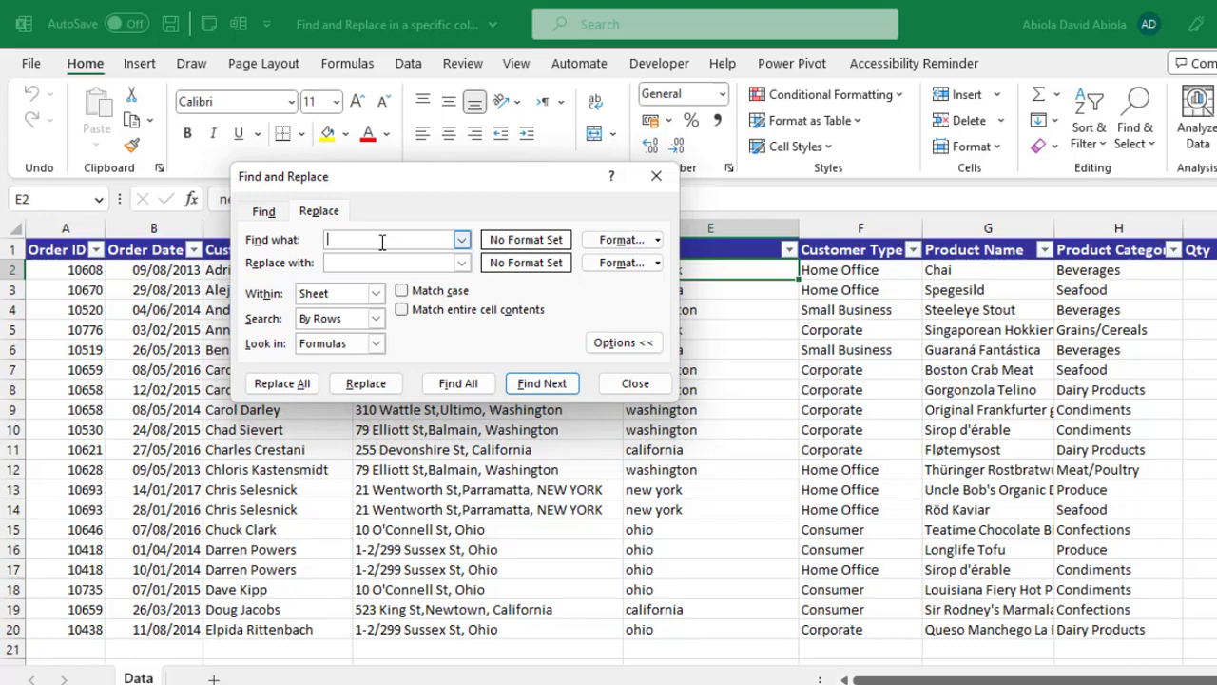
pyautogui.write('new')
pyautogui.write(' york')
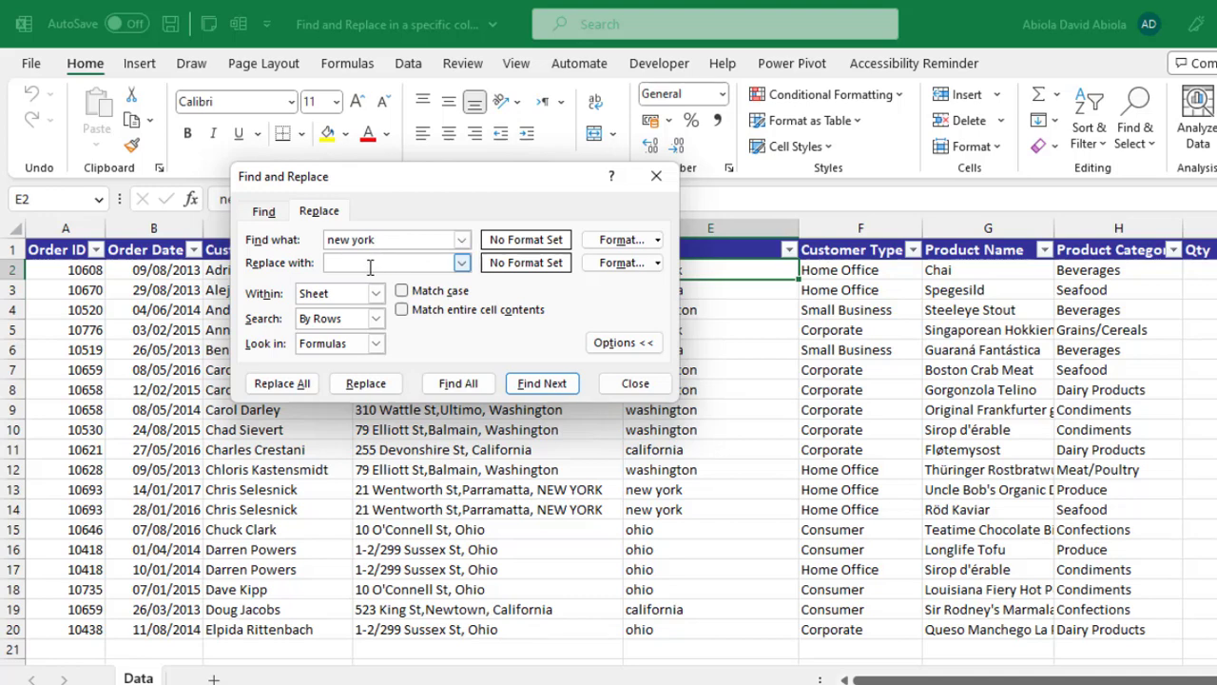
pyautogui.click(355, 265)
pyautogui.write('N')
pyautogui.write('ew Yo')
pyautogui.write('r')
pyautogui.write('k')
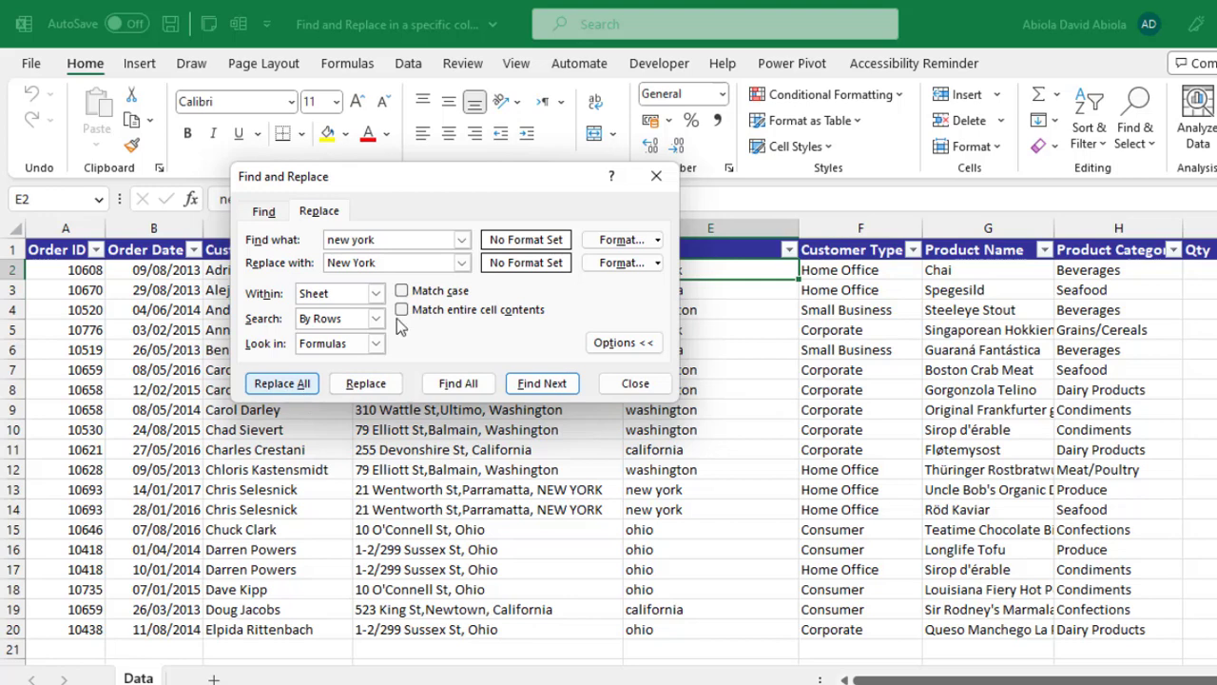
# Replace all 8 'new york' occurrences sheet-wide with 'New York' and dismiss the confirmation.
pyautogui.moveTo(479, 173); pyautogui.dragTo(1085, 168)
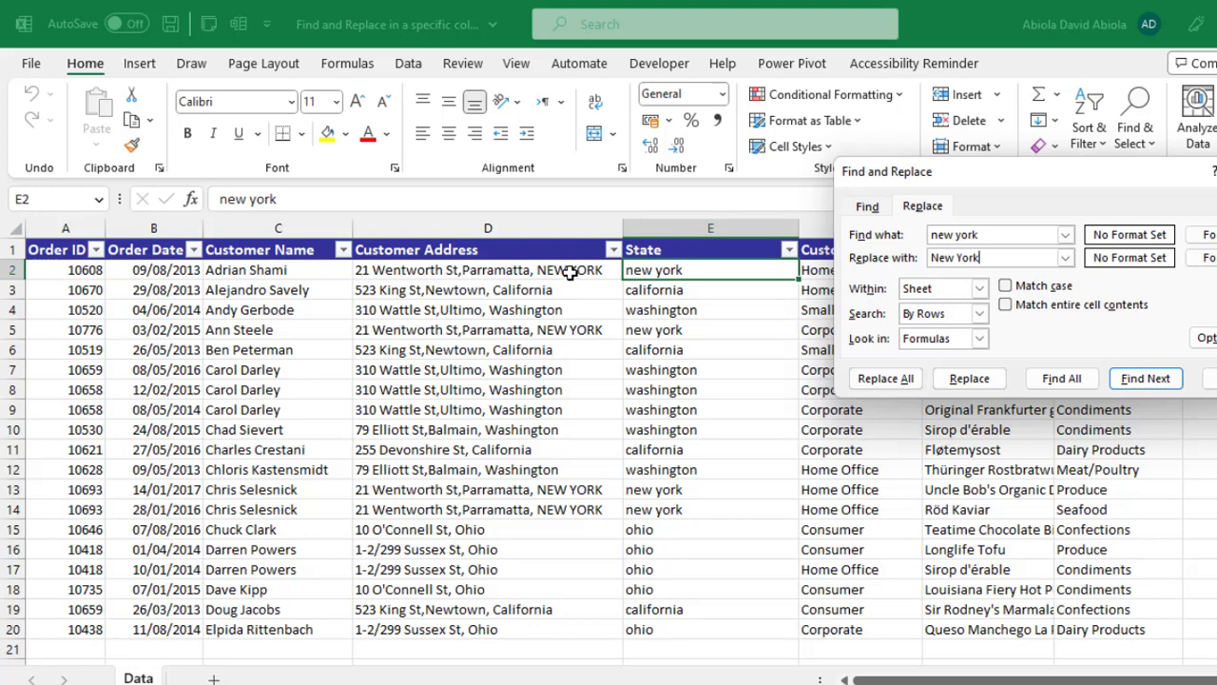
pyautogui.click(874, 380)
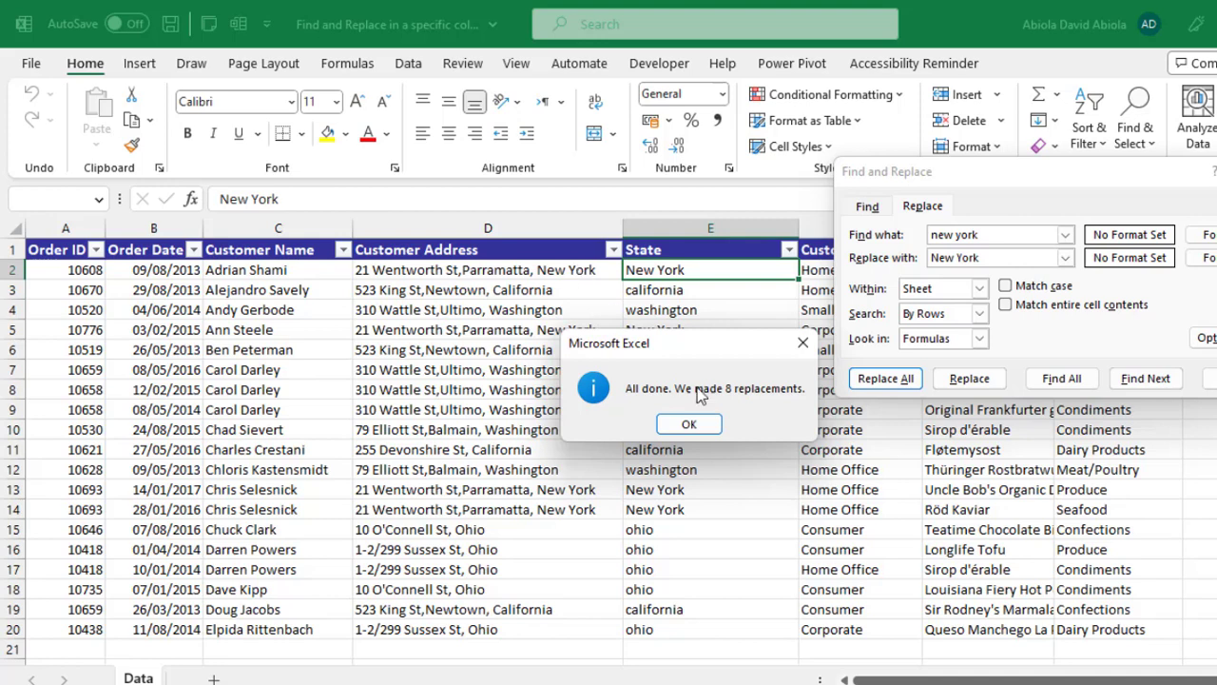
pyautogui.click(699, 426)
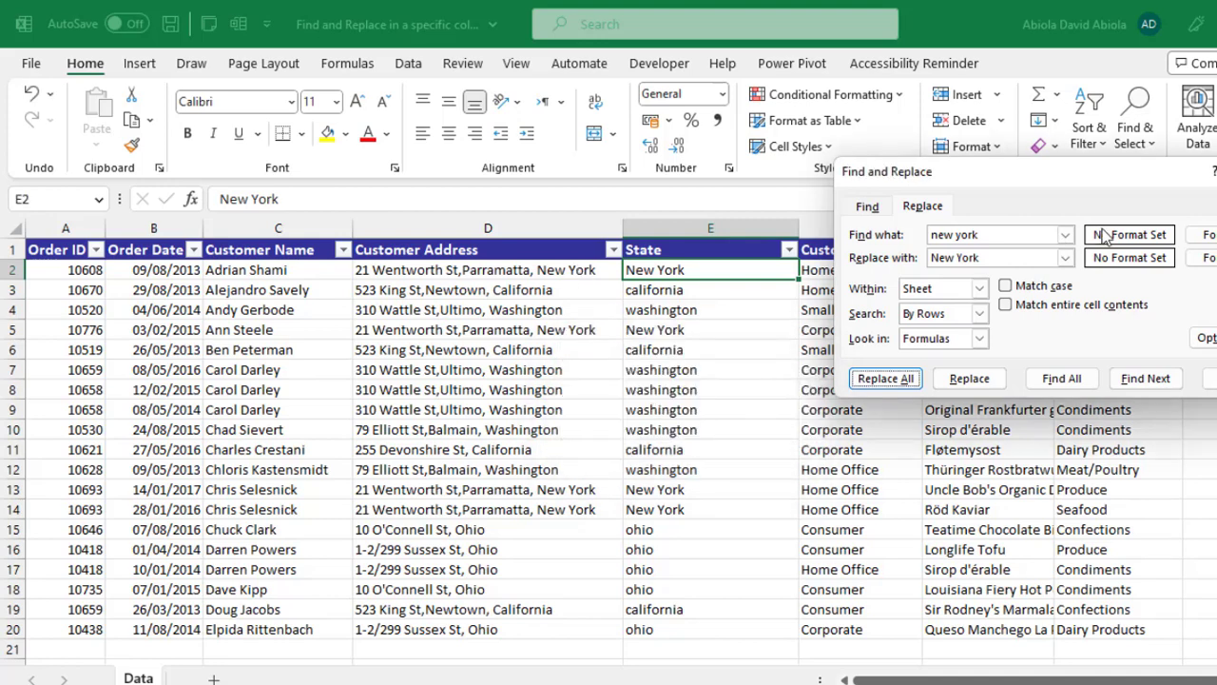
# Undo the sheet-wide replacement, then select only the State cells E2:E20.
pyautogui.press('Escape')
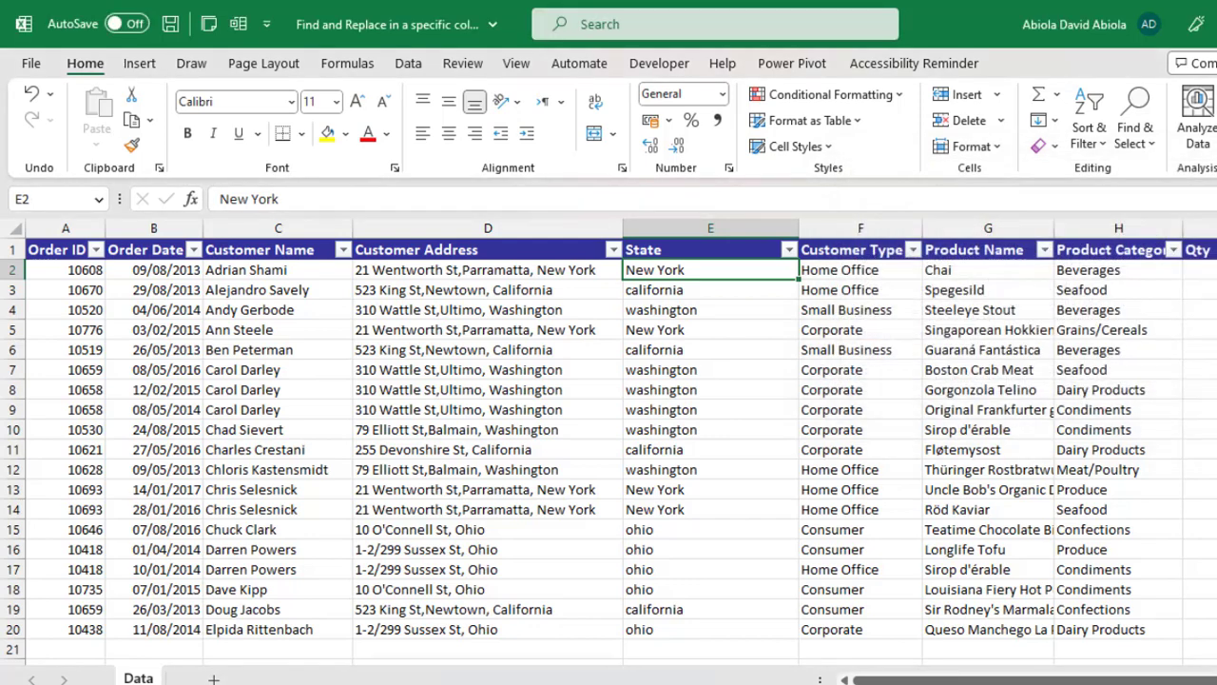
pyautogui.hotkey('ctrl', 'z')
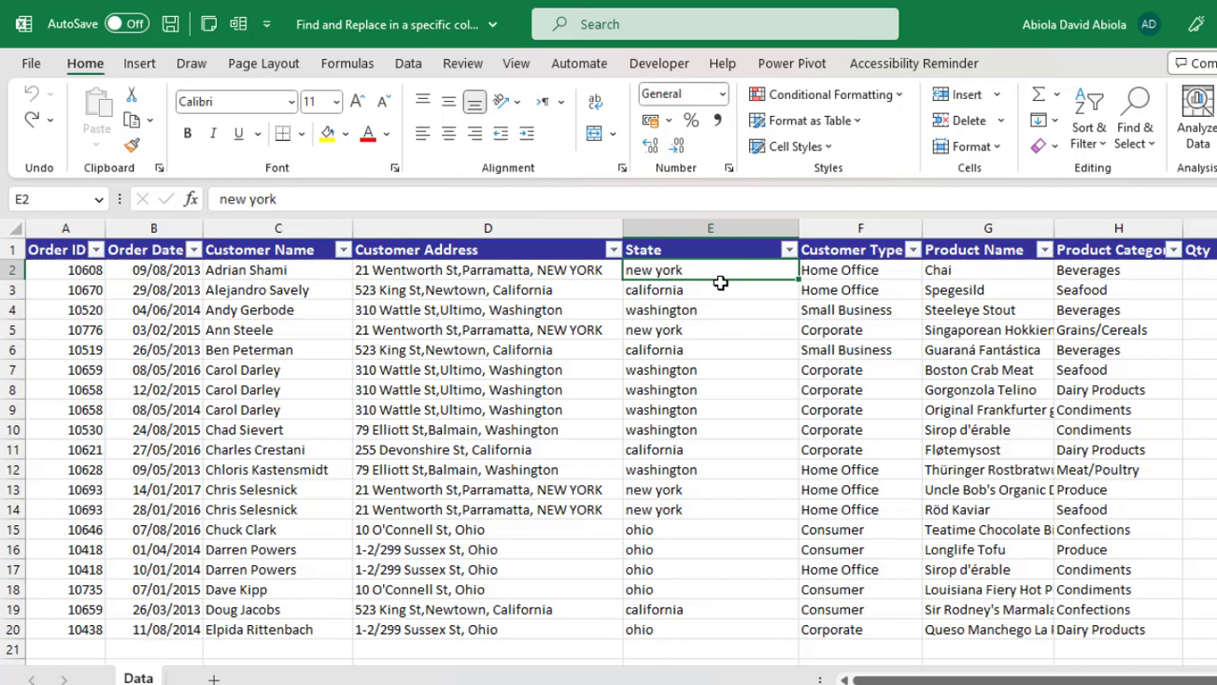
pyautogui.moveTo(702, 269); pyautogui.dragTo(698, 627)
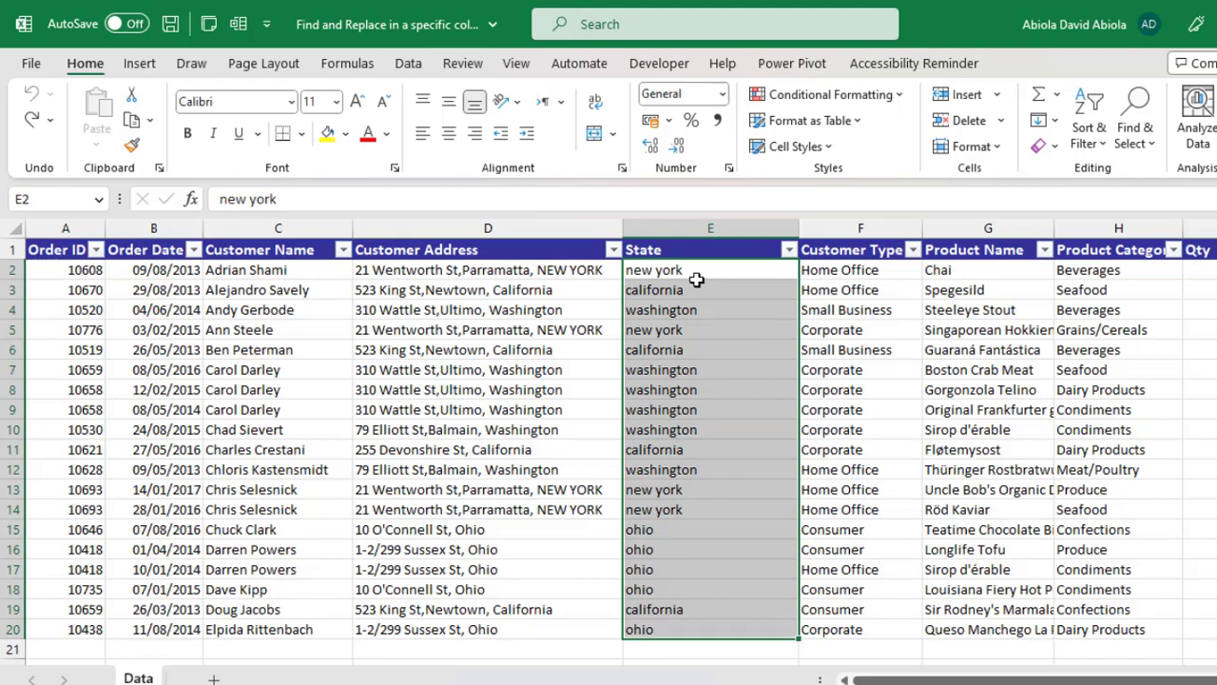
# Replace the 4 'new york' entries within E2:E20 with 'New York' and confirm.
pyautogui.hotkey('ctrl', 'h')
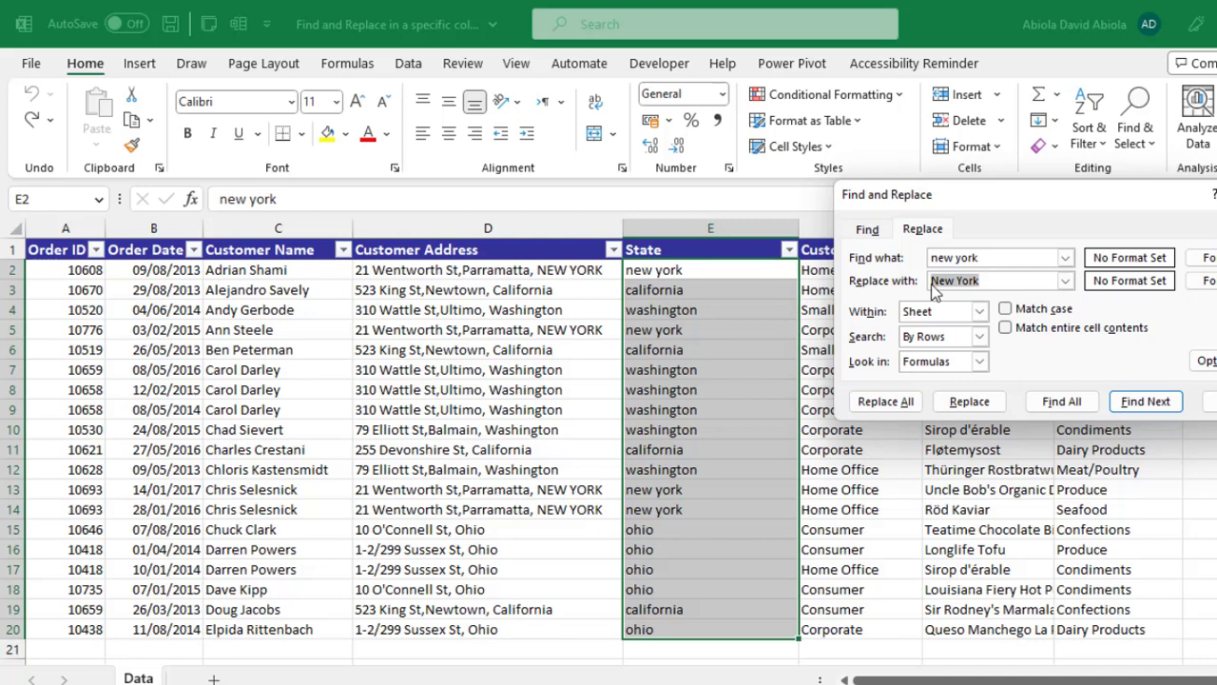
pyautogui.click(892, 402)
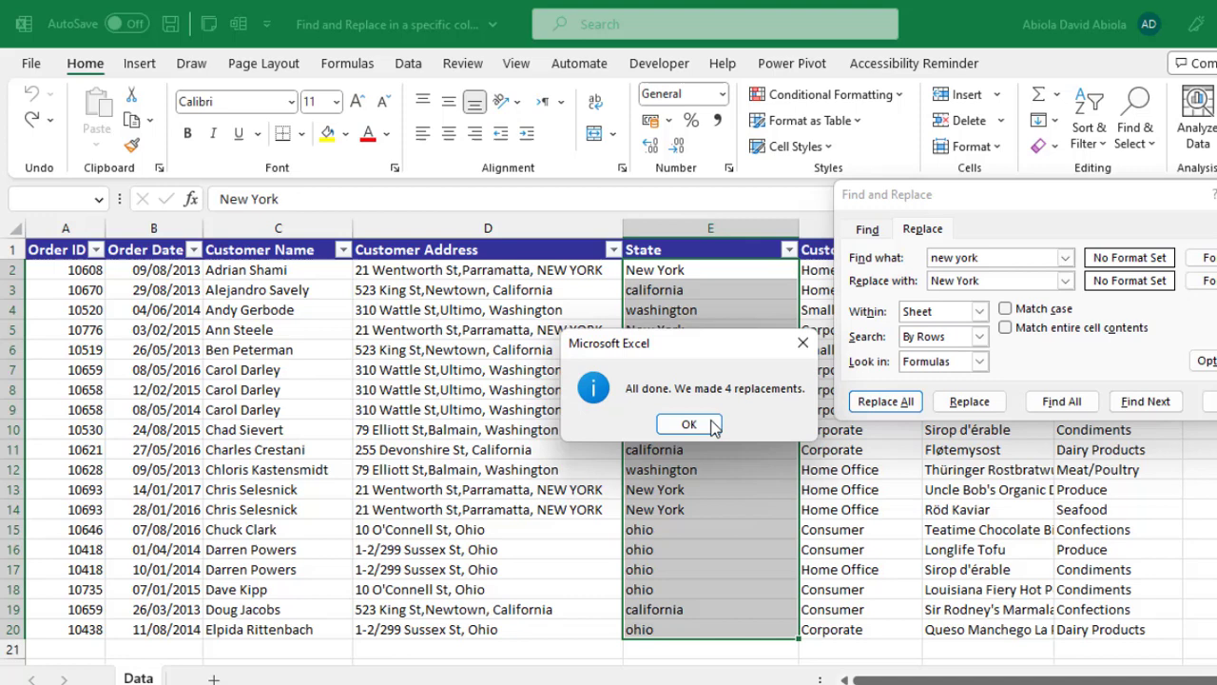
pyautogui.click(689, 425)
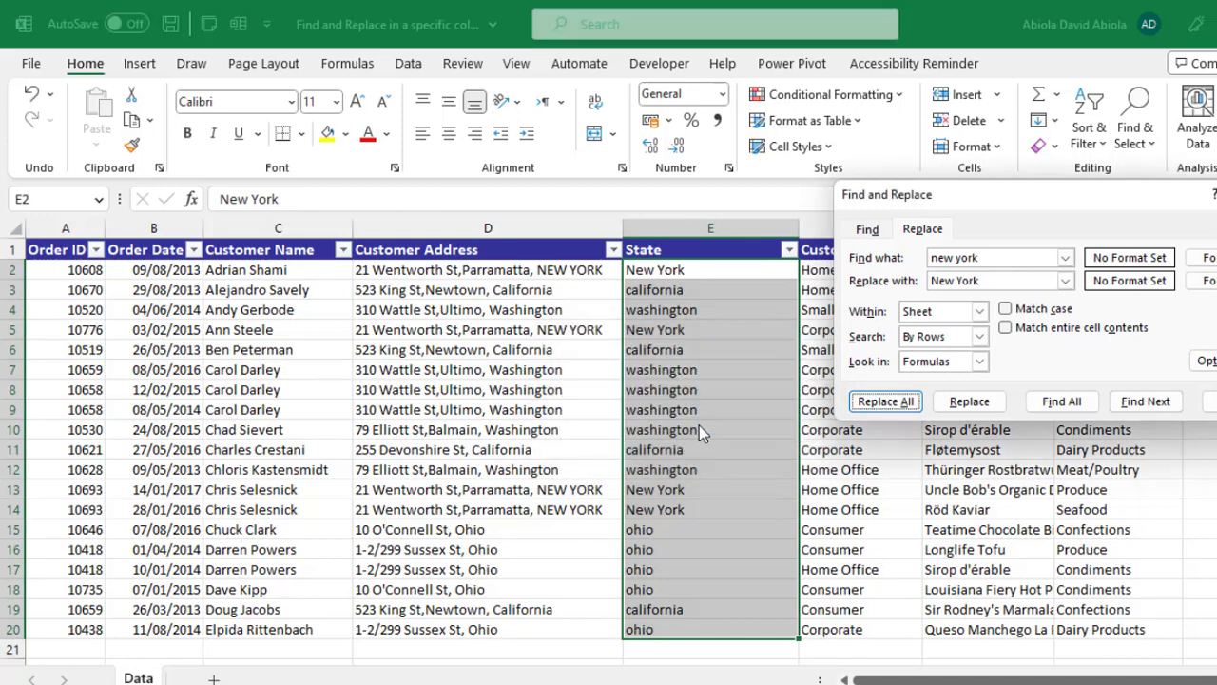
pyautogui.click(673, 273)
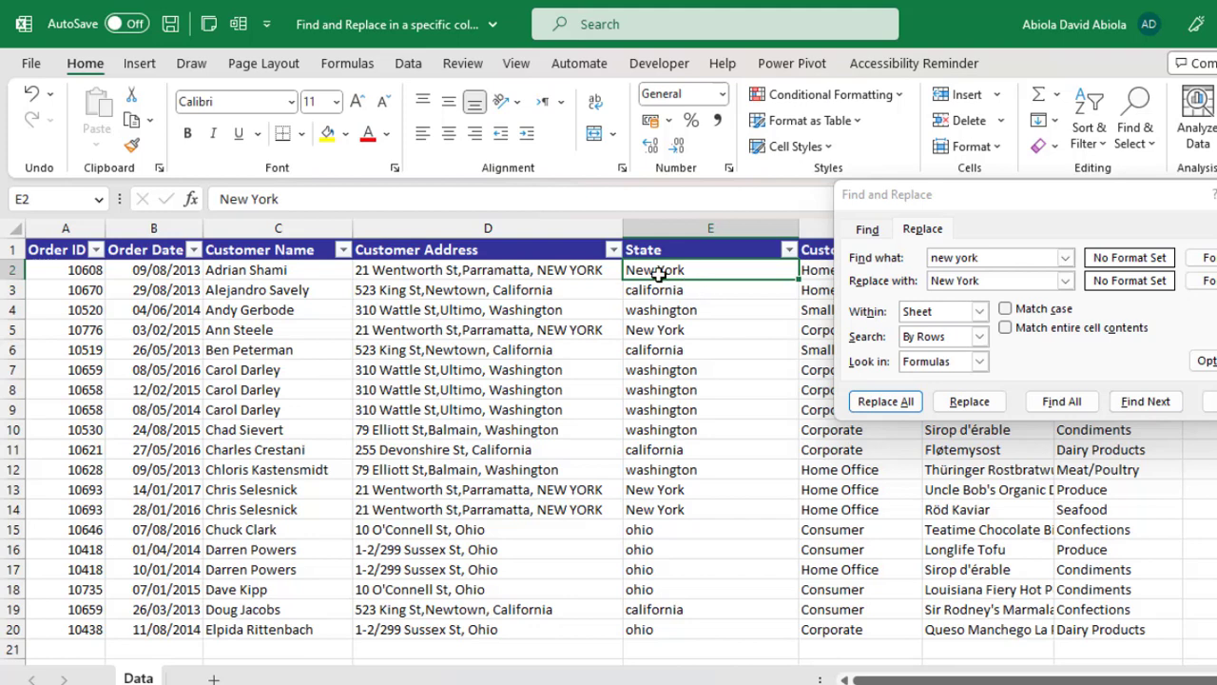
pyautogui.moveTo(566, 270); pyautogui.dragTo(566, 464)
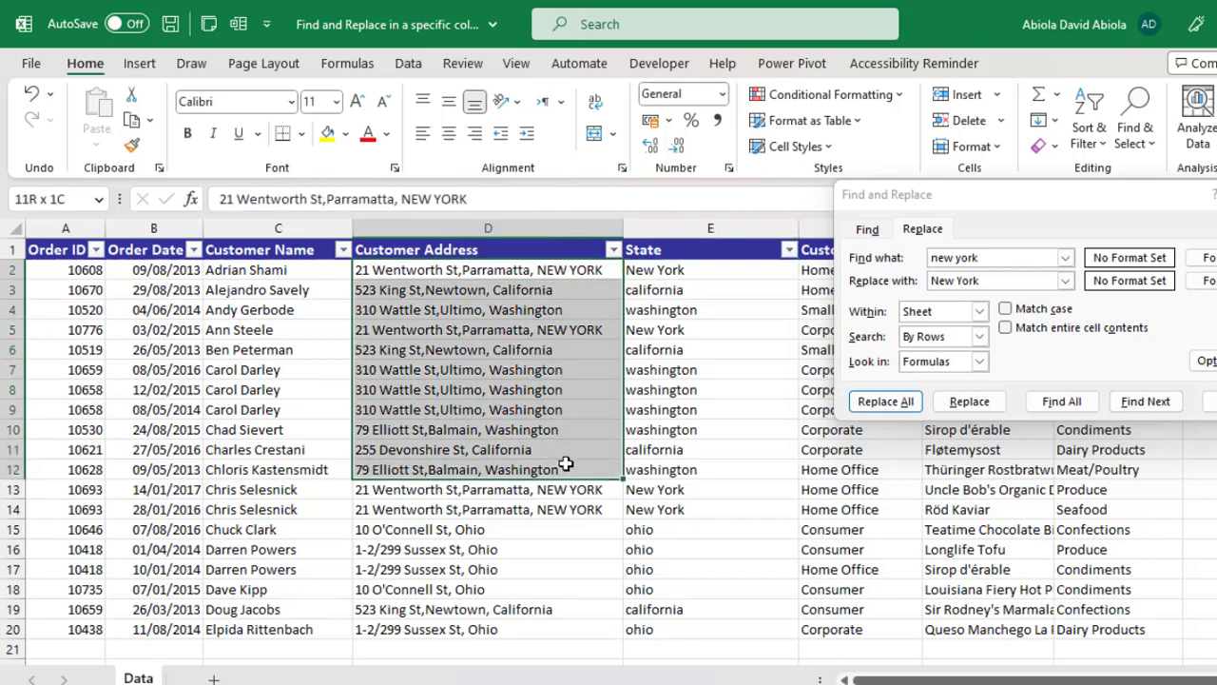